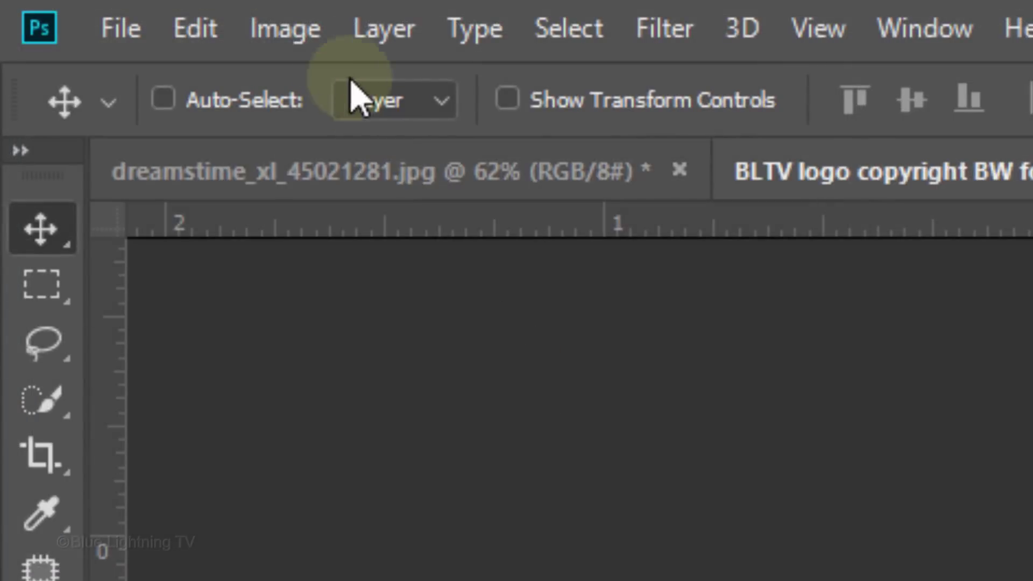
# Step: Check the logo's current pixel dimensions in Image Size and close it without changes
pyautogui.click(72, 7)
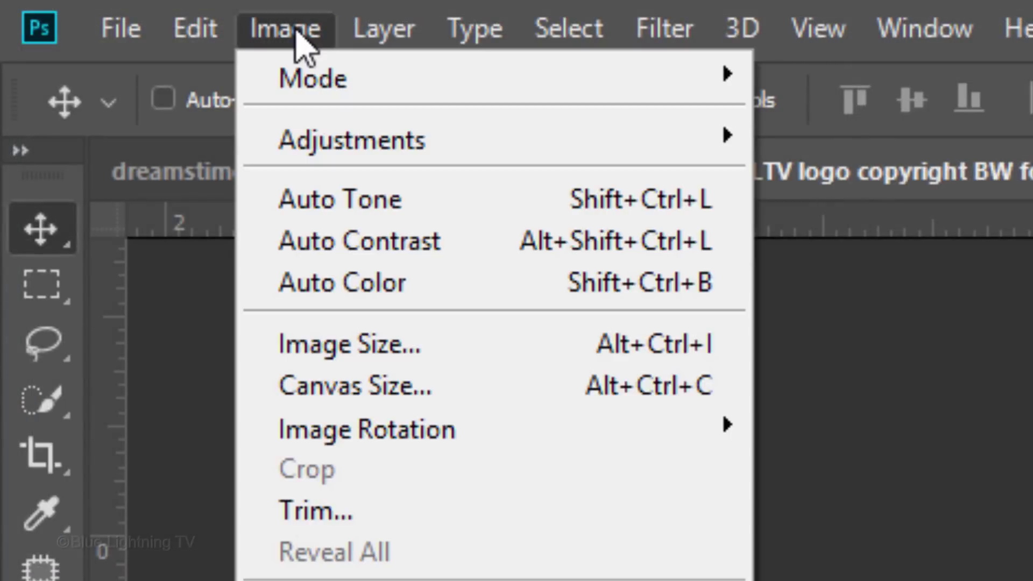
pyautogui.click(301, 347)
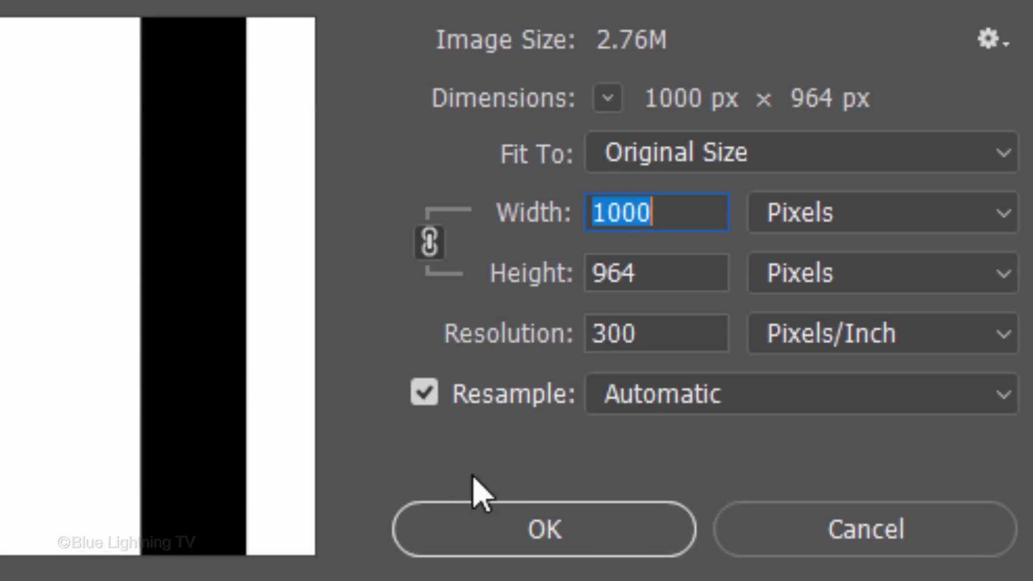
pyautogui.click(554, 535)
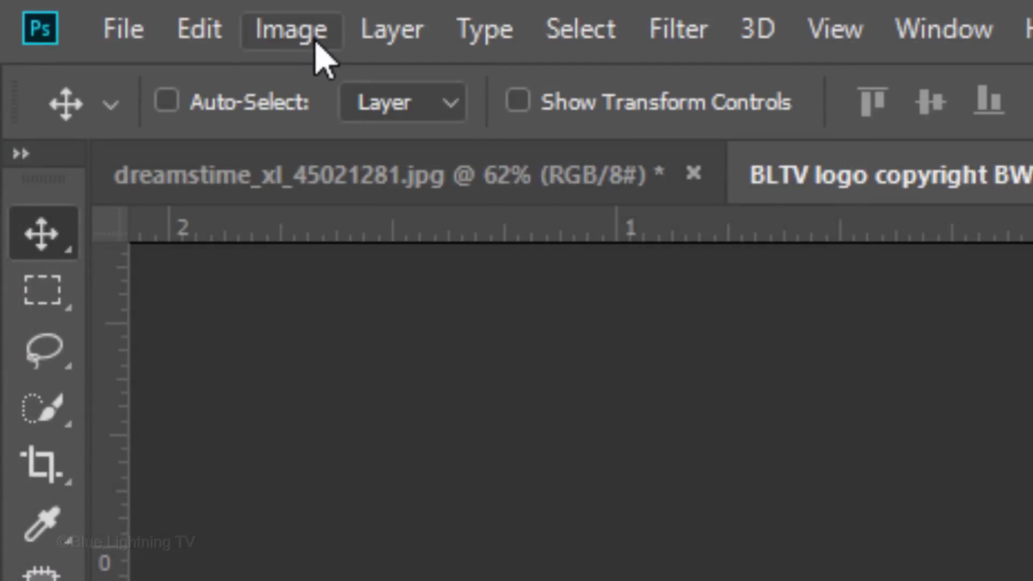
# Step: Extend the canvas to 130% width, anchored middle-right, with white filling the new left side
pyautogui.click(72, 7)
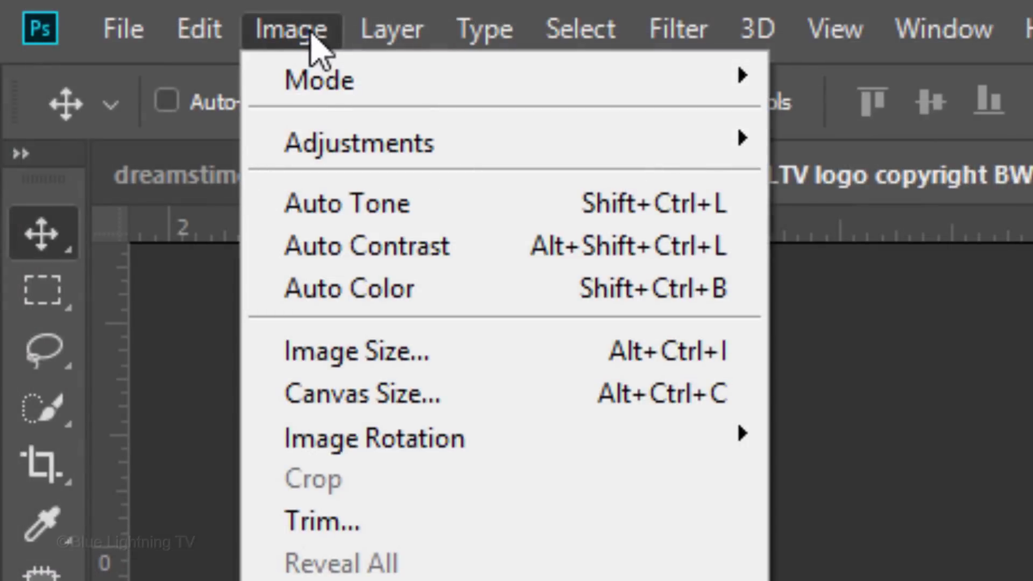
pyautogui.click(347, 394)
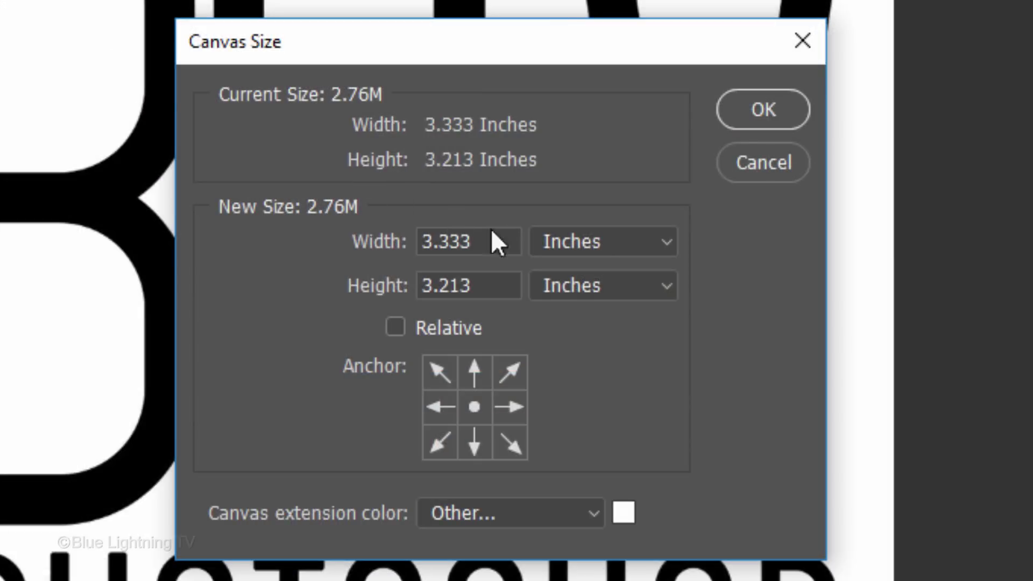
pyautogui.click(611, 243)
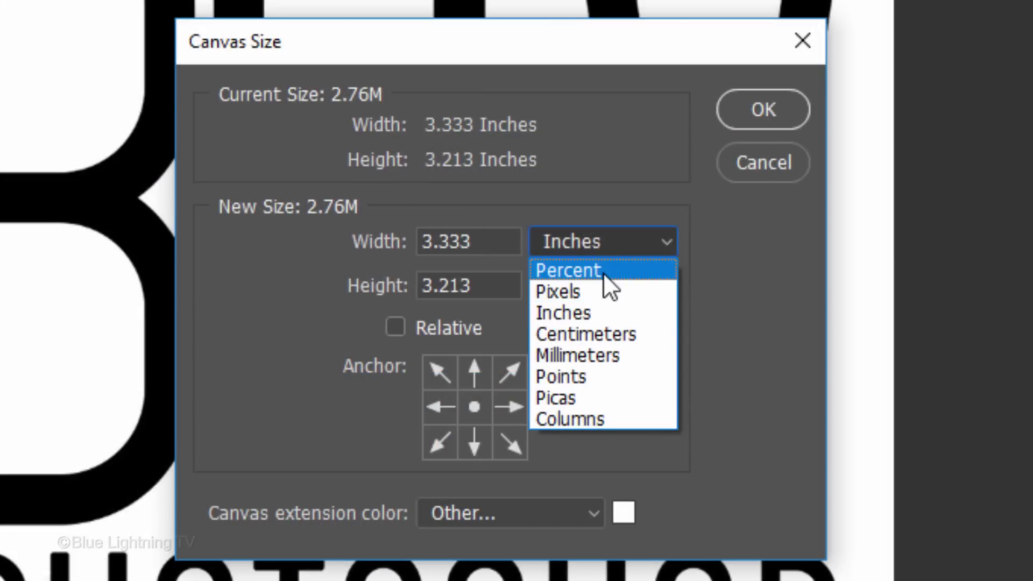
pyautogui.click(602, 272)
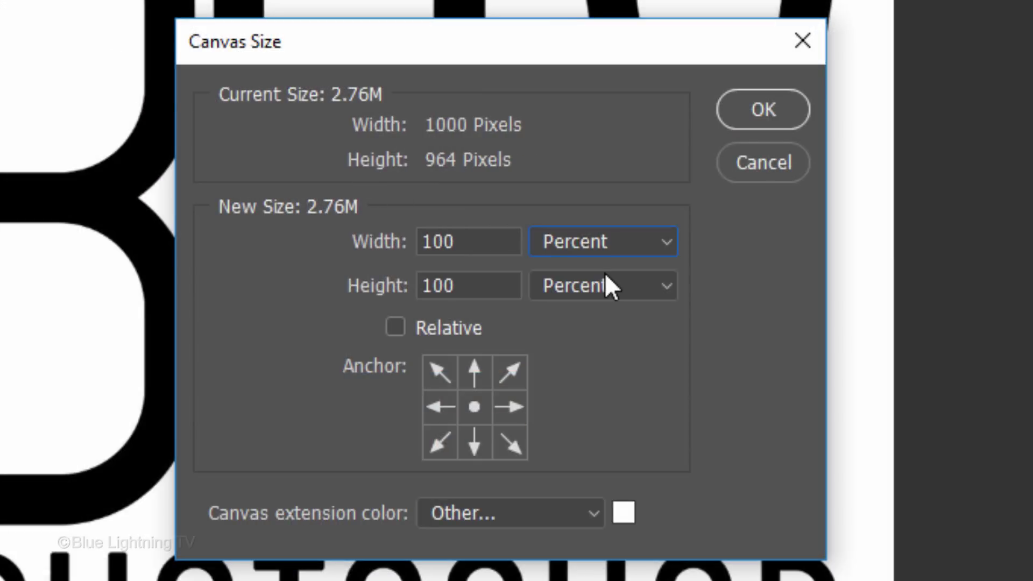
pyautogui.click(519, 405)
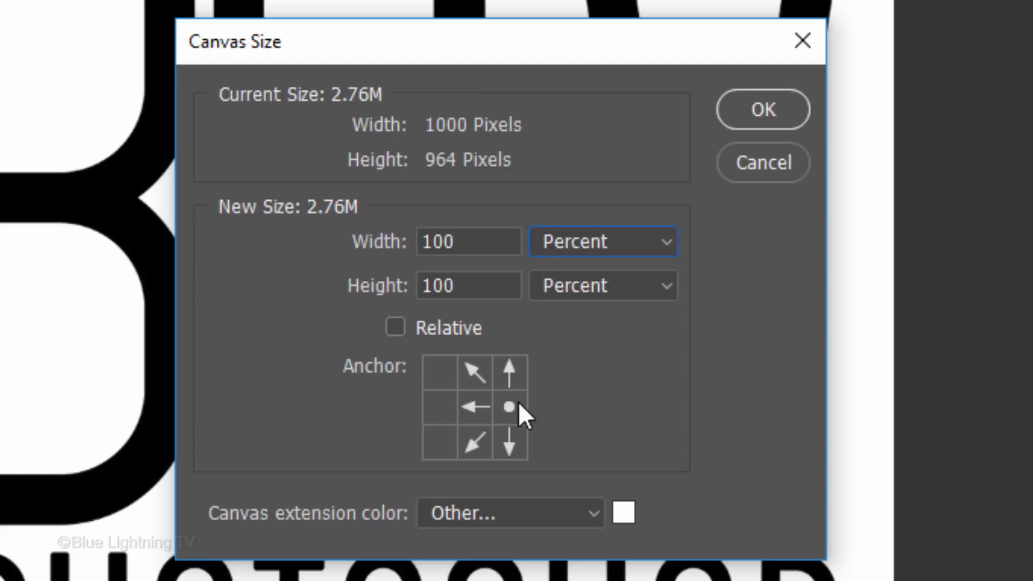
pyautogui.doubleClick(475, 242)
pyautogui.write('130')
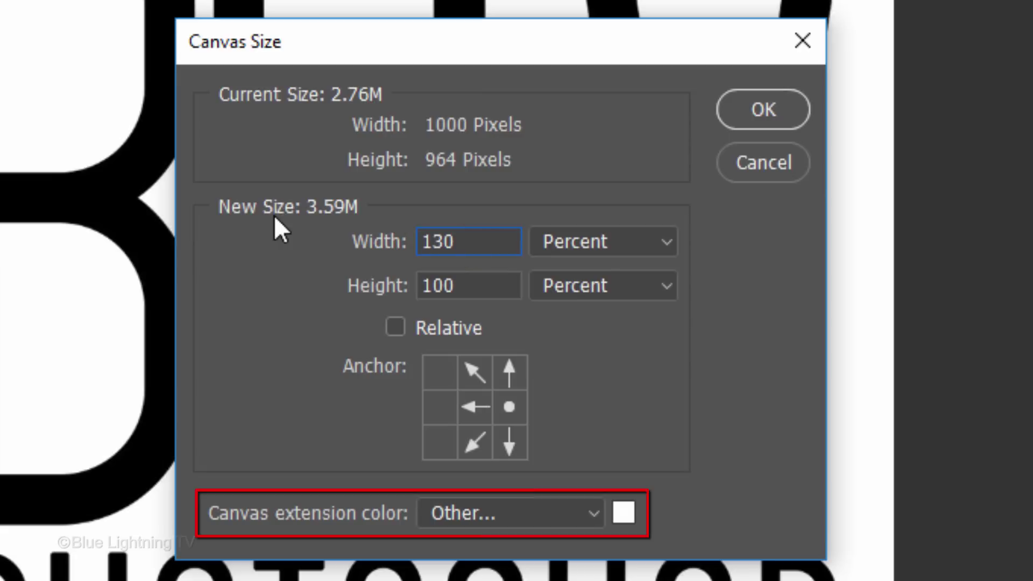
pyautogui.click(624, 513)
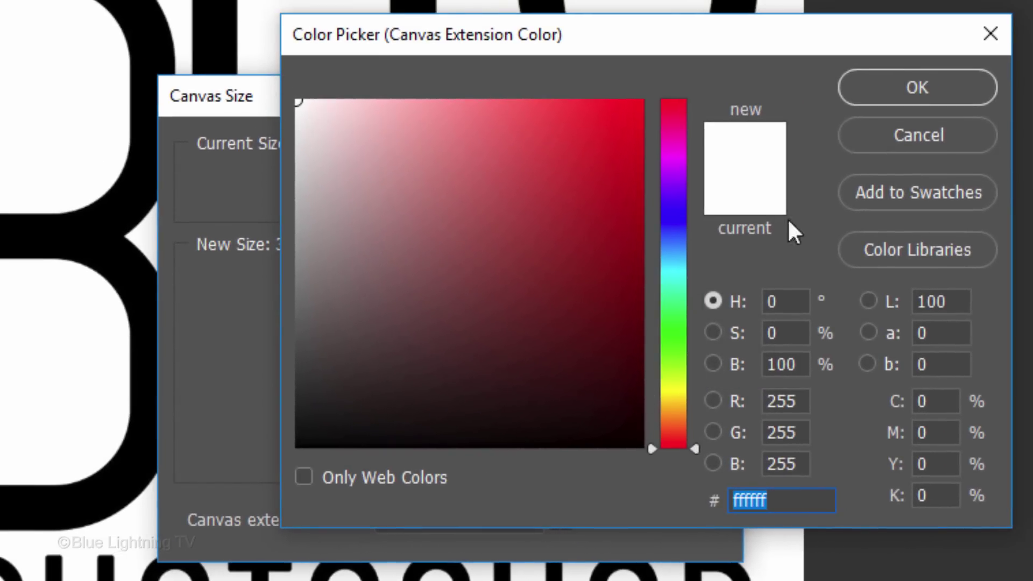
pyautogui.click(909, 86)
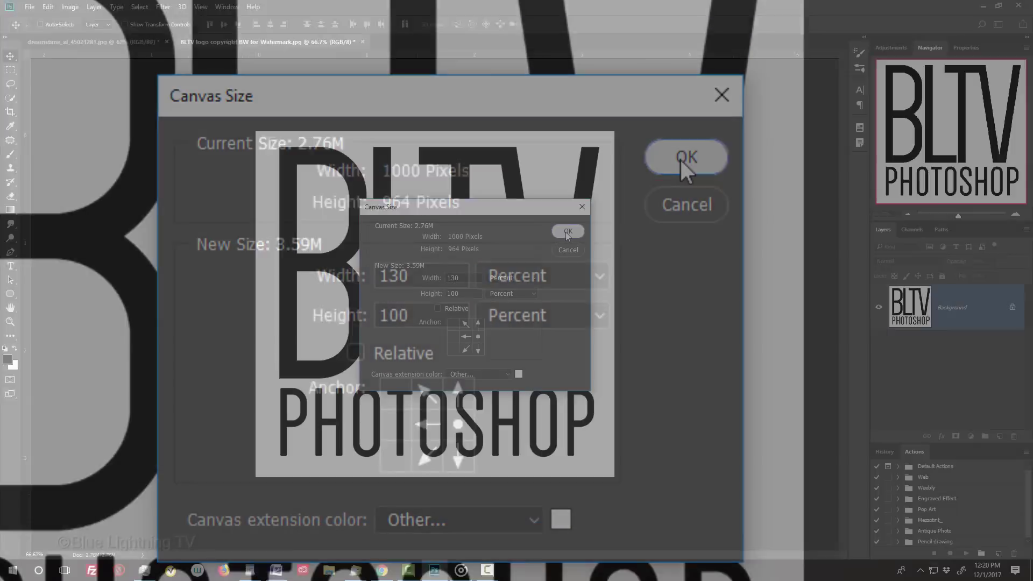
pyautogui.click(680, 158)
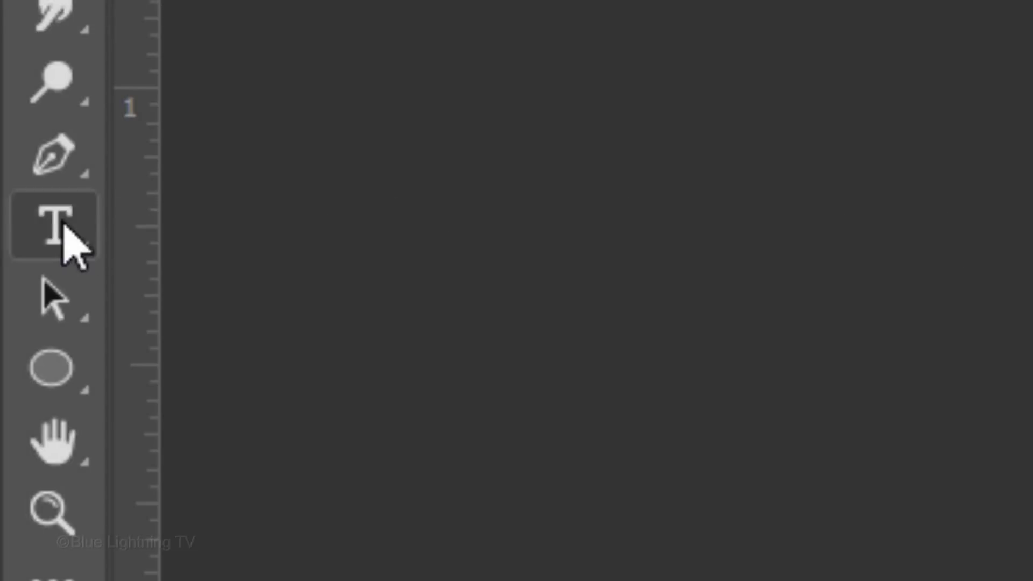
# Step: Type a © symbol in the Dense font as a new text layer beside the BLTV lettering
pyautogui.click(11, 264)
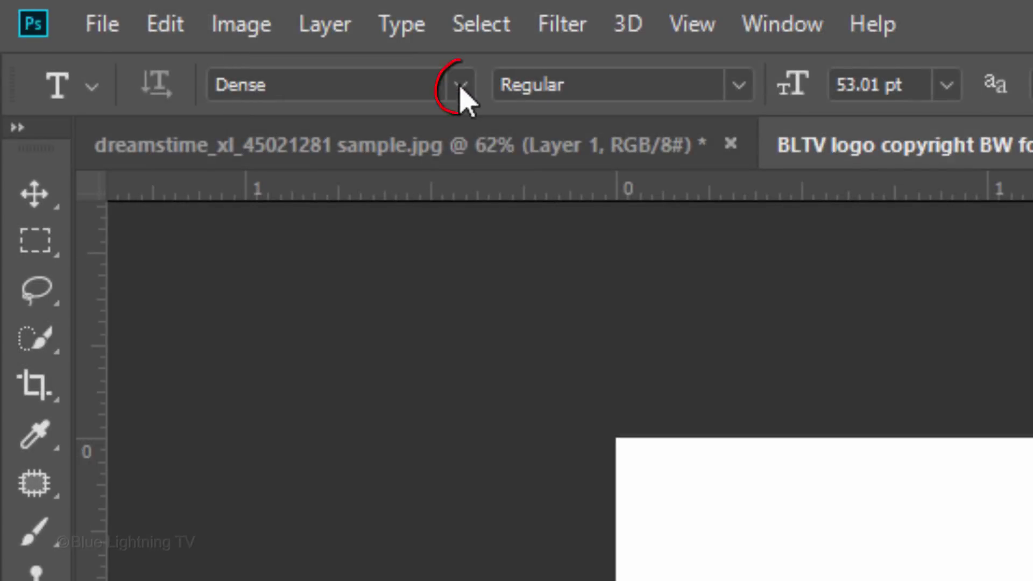
pyautogui.click(461, 85)
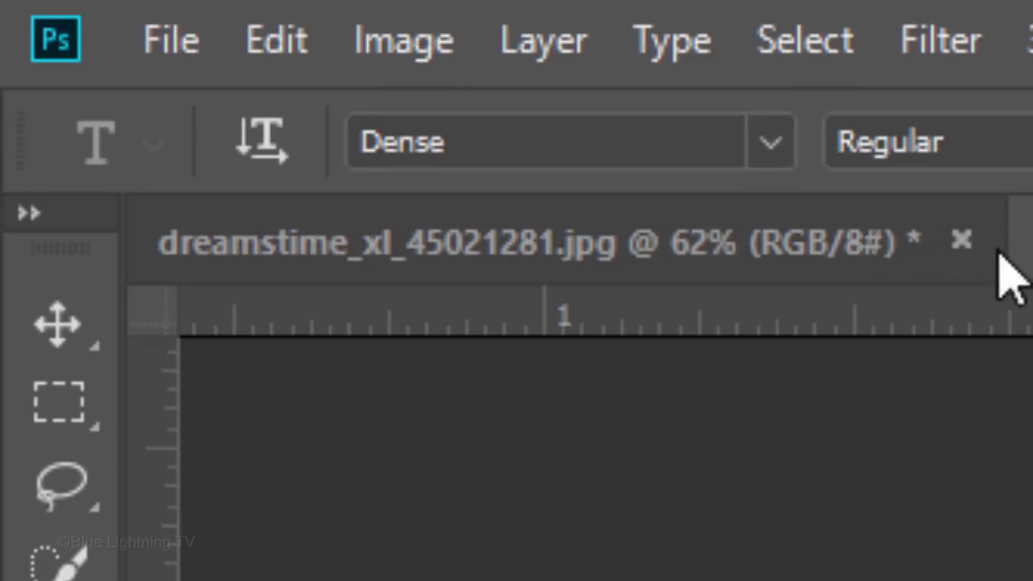
pyautogui.click(67, 337)
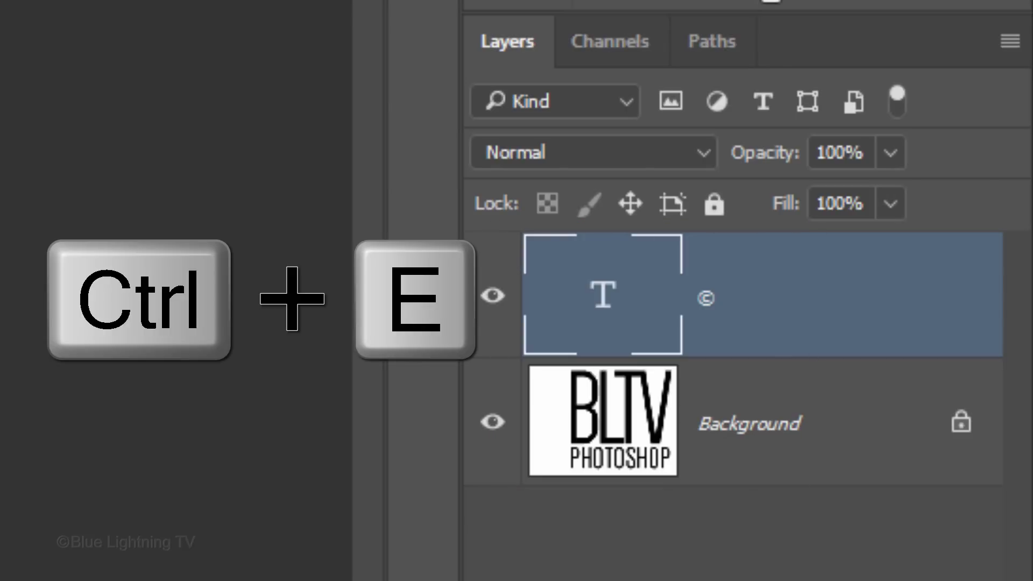
# Step: Merge the © layer down into the logo and define it as brush preset 'BLTV watermark'
pyautogui.hotkey('ctrl', 'e')
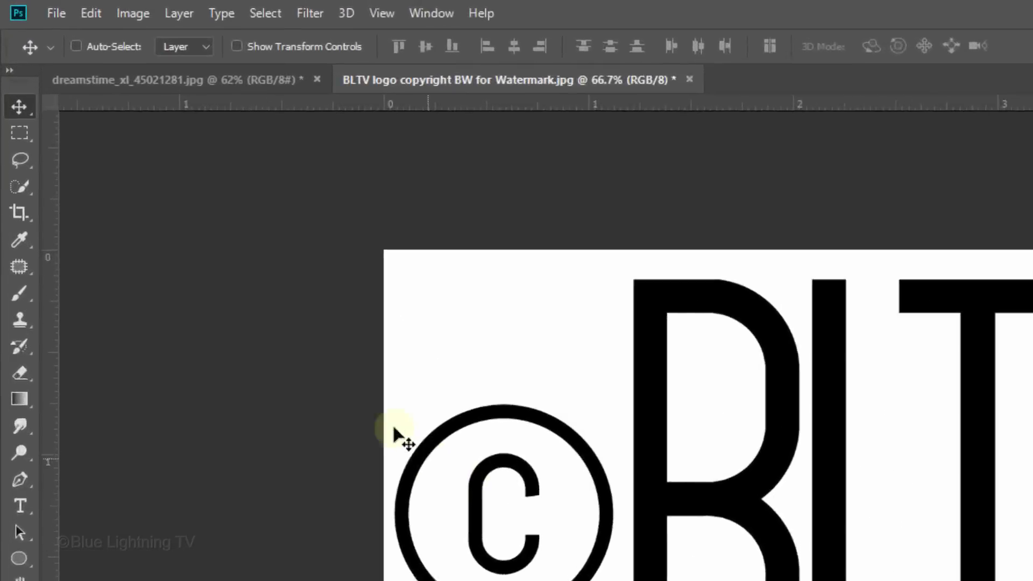
pyautogui.click(99, 14)
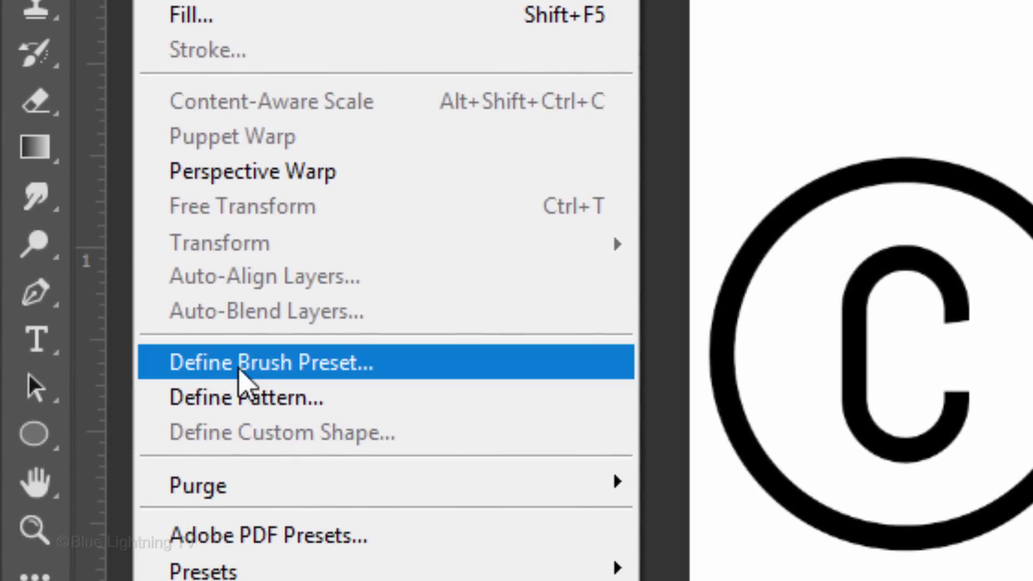
pyautogui.click(241, 377)
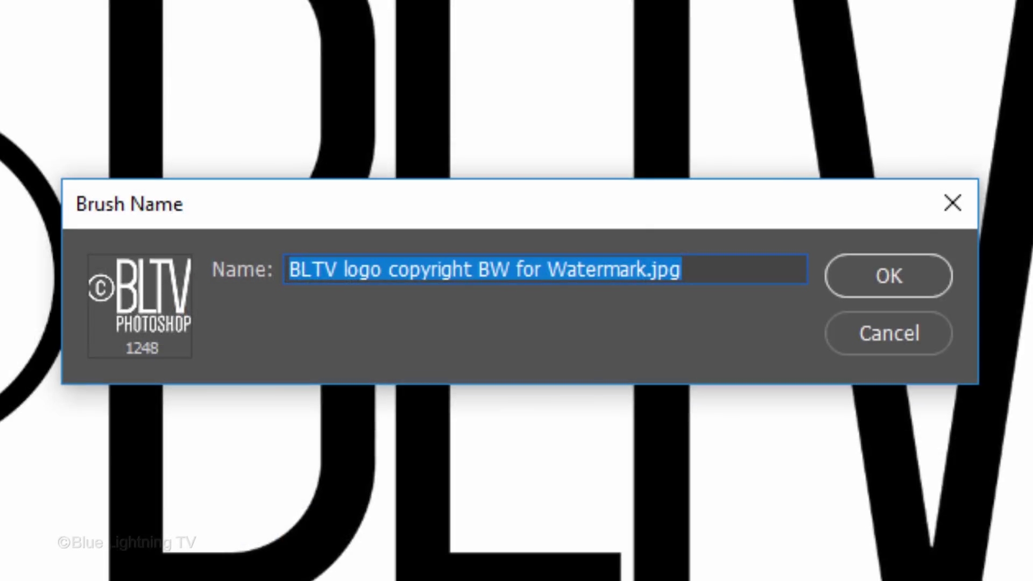
pyautogui.write('BLTV watermark')
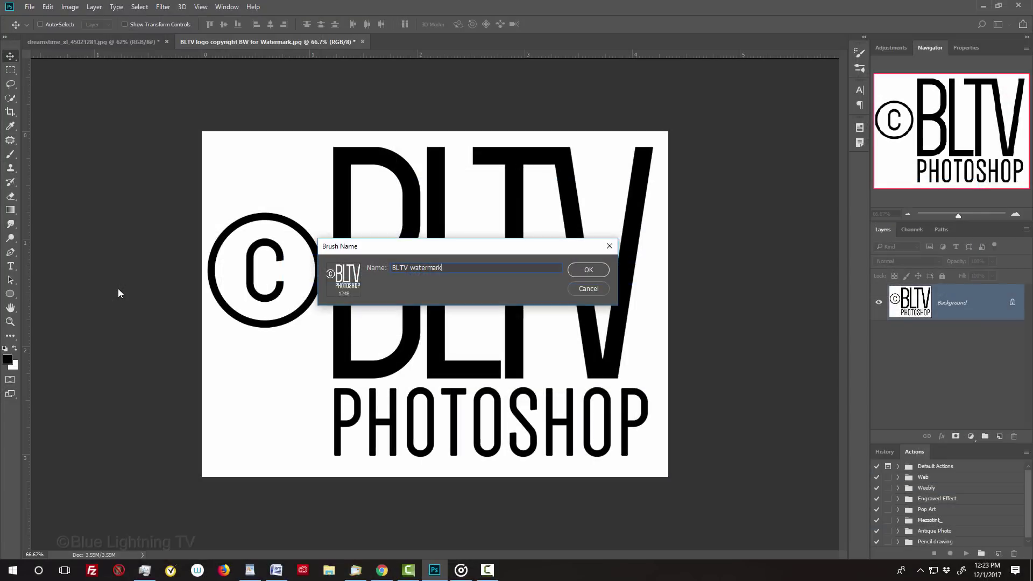
pyautogui.press('Return')
pyautogui.press('b')
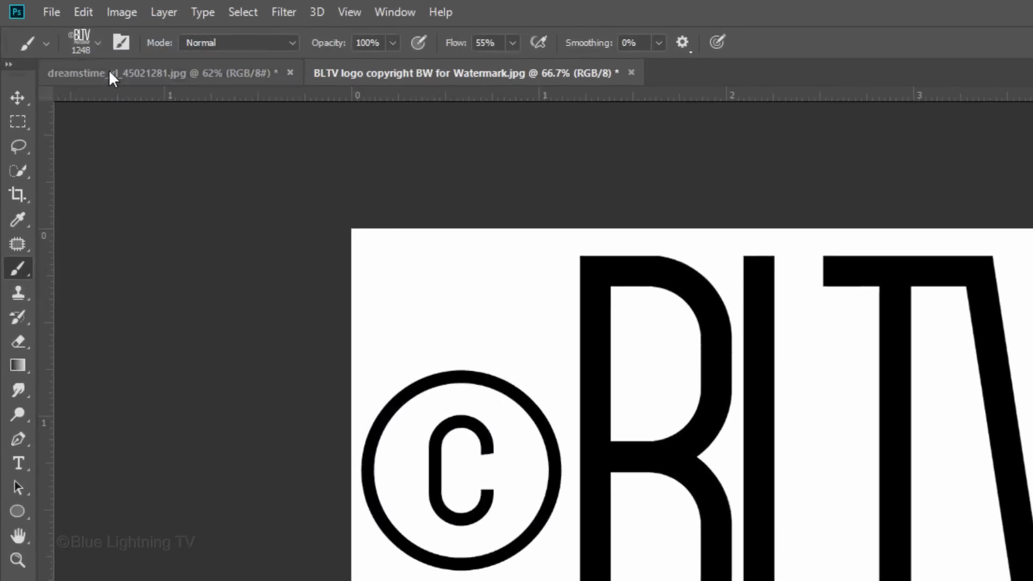
# Step: Drag the BLTV brush to the top of the presets, then set Flow to 100% on the landscape photo
pyautogui.click(98, 43)
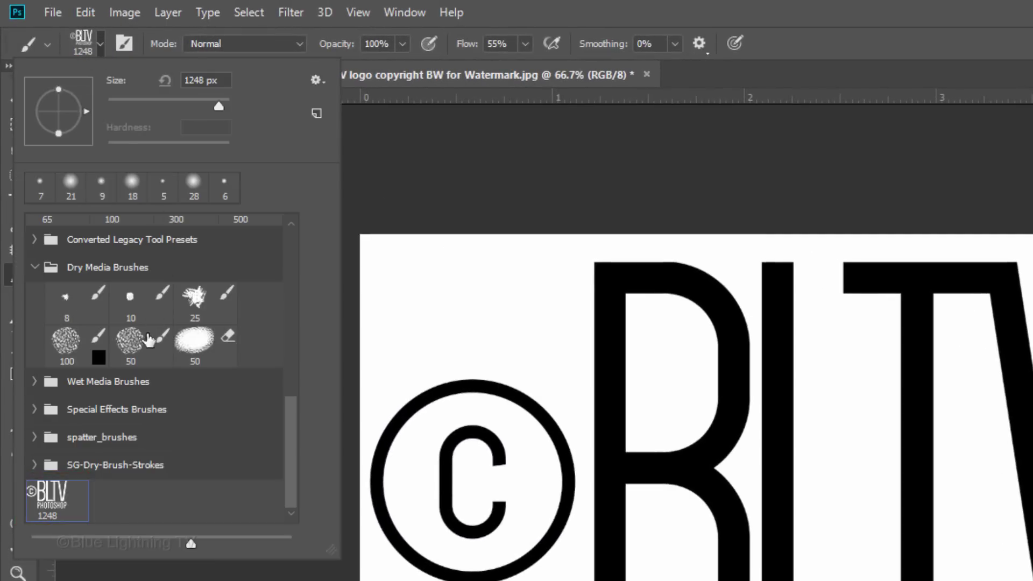
pyautogui.moveTo(59, 509)
pyautogui.mouseDown()
pyautogui.moveTo(60, 208)
pyautogui.moveTo(40, 234)
pyautogui.mouseUp()
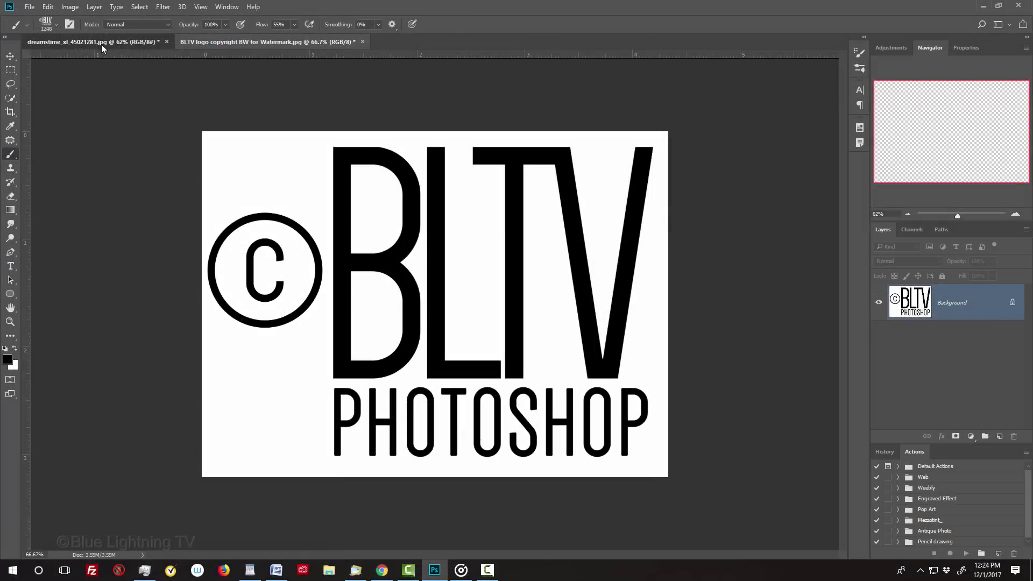
pyautogui.click(101, 42)
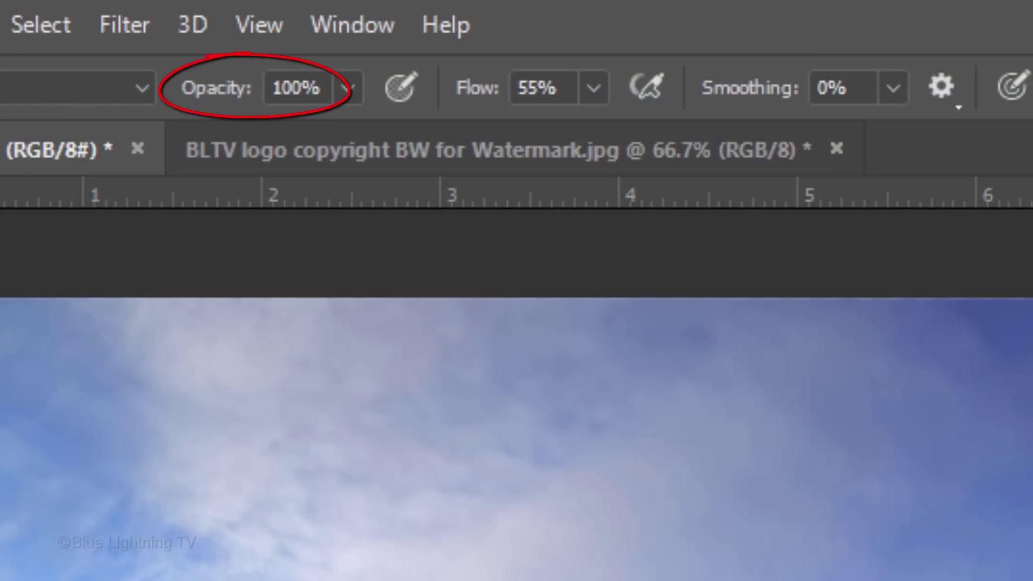
pyautogui.click(438, 87)
pyautogui.write('100')
pyautogui.press('Return')
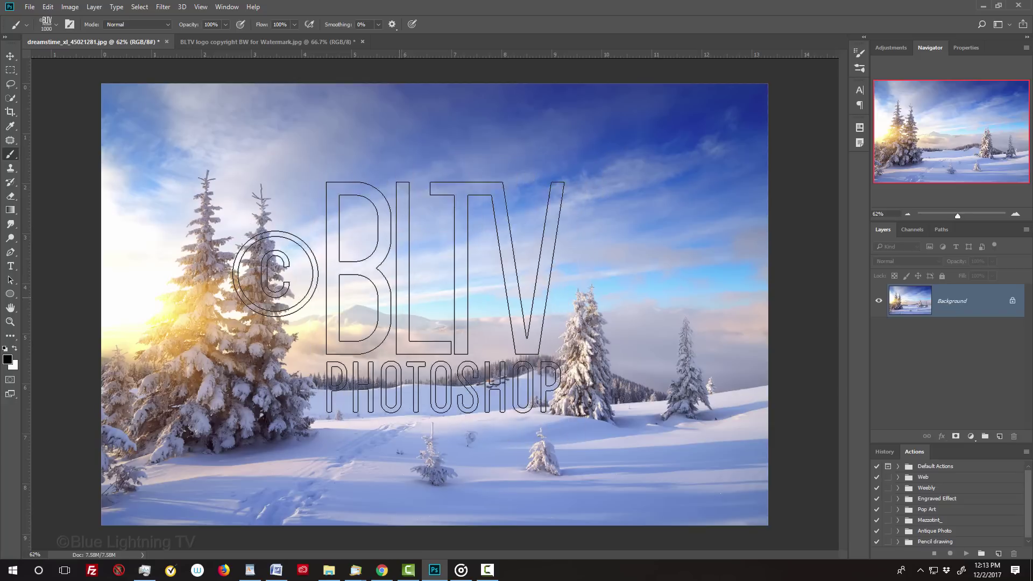
# Step: Shrink the logo brush with [ and add an empty Layer 1 above the landscape Background
pyautogui.press('[')
pyautogui.press('[')
pyautogui.press('[')
pyautogui.press('[')
pyautogui.press('[')
pyautogui.press('[')
pyautogui.press('[')
pyautogui.press('[')
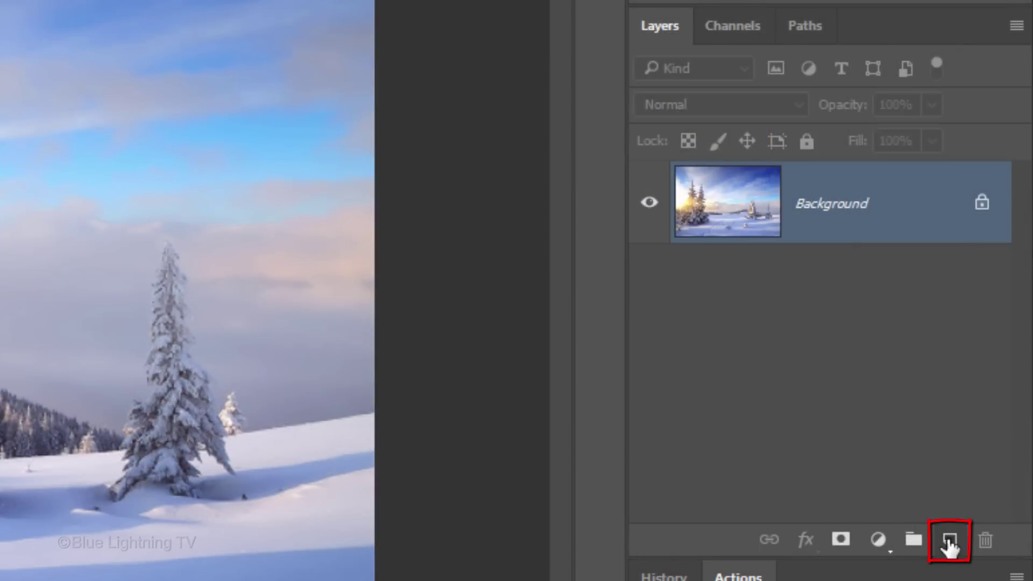
pyautogui.click(950, 541)
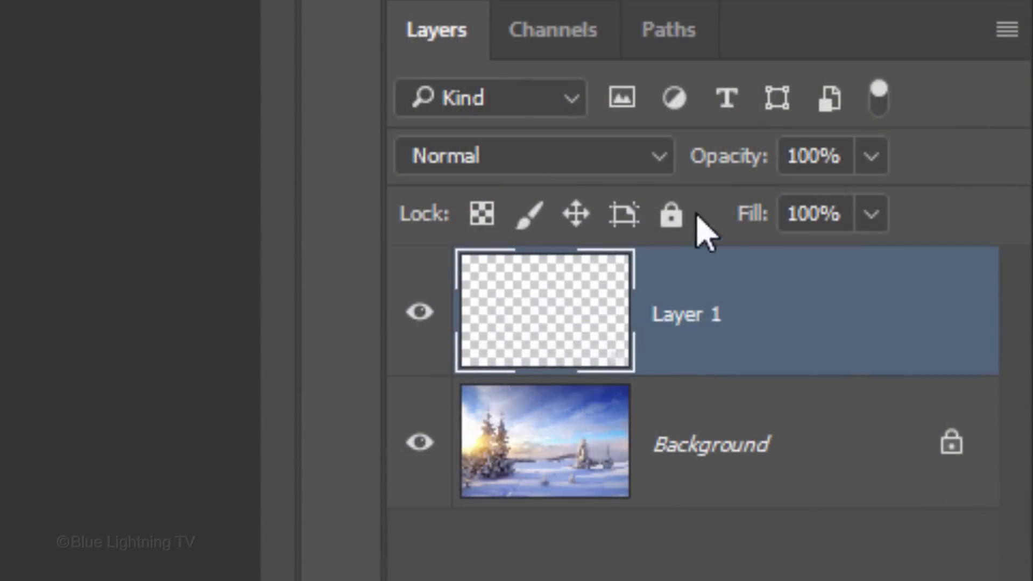
# Step: Try Layer 1's opacity at about half, restore it to 100%, and open the blend mode list
pyautogui.click(872, 158)
pyautogui.moveTo(870, 210); pyautogui.dragTo(775, 210)
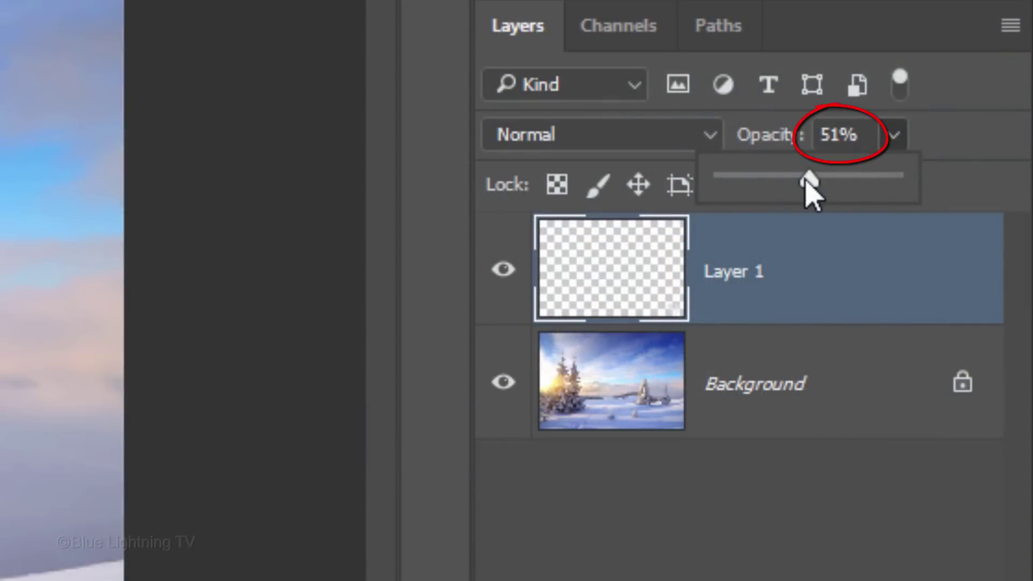
pyautogui.moveTo(804, 179); pyautogui.dragTo(932, 184)
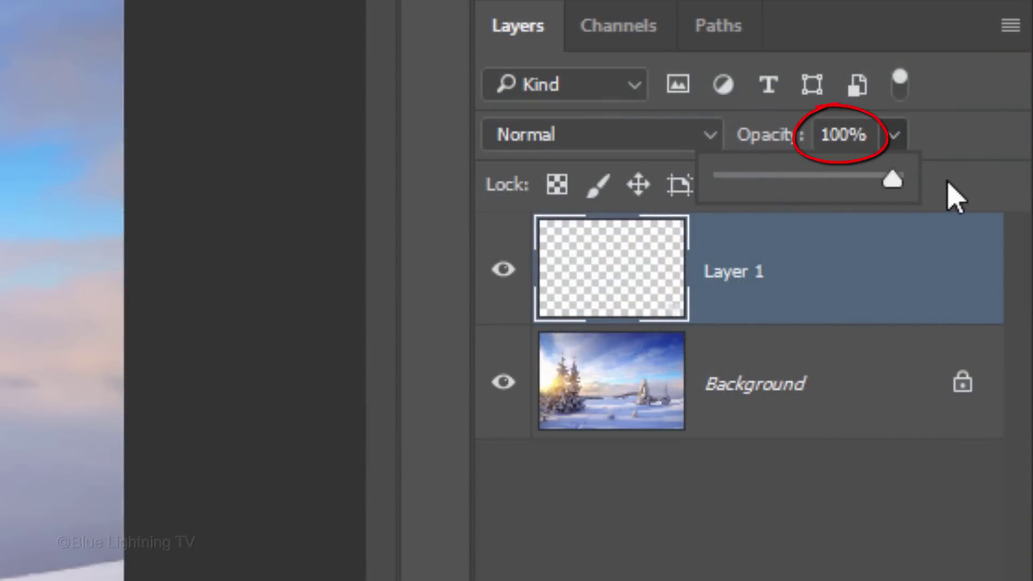
pyautogui.click(544, 137)
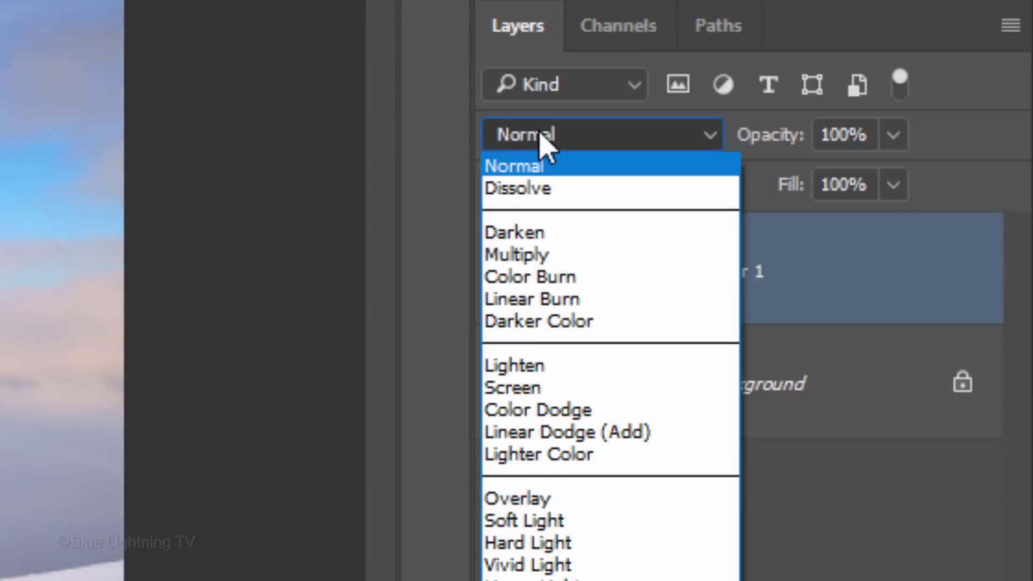